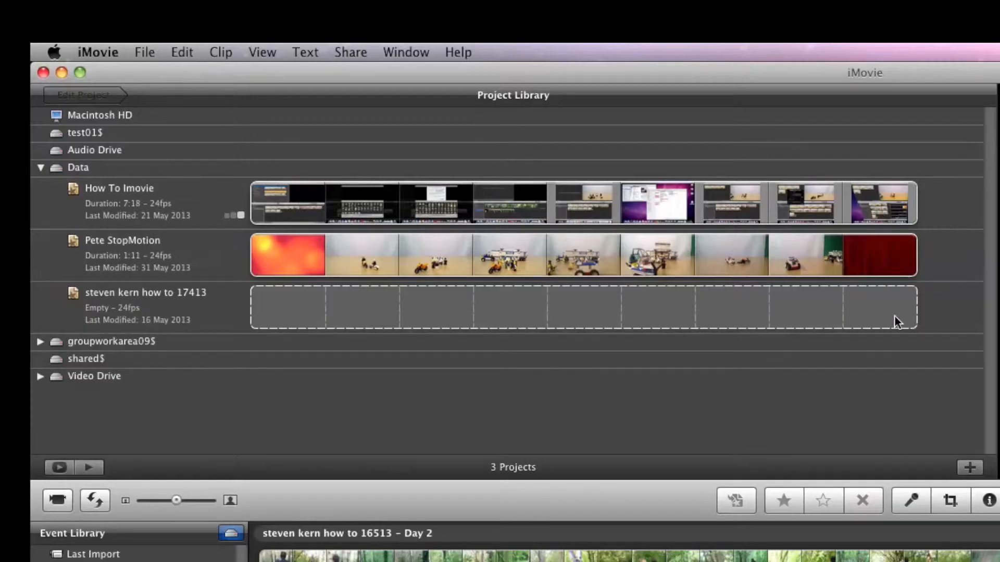
Step: Open the stop-motion project stored on the Data drive to view its timeline, and return to the Project Library
{"action": "left_click", "coordinate": [100, 167]}
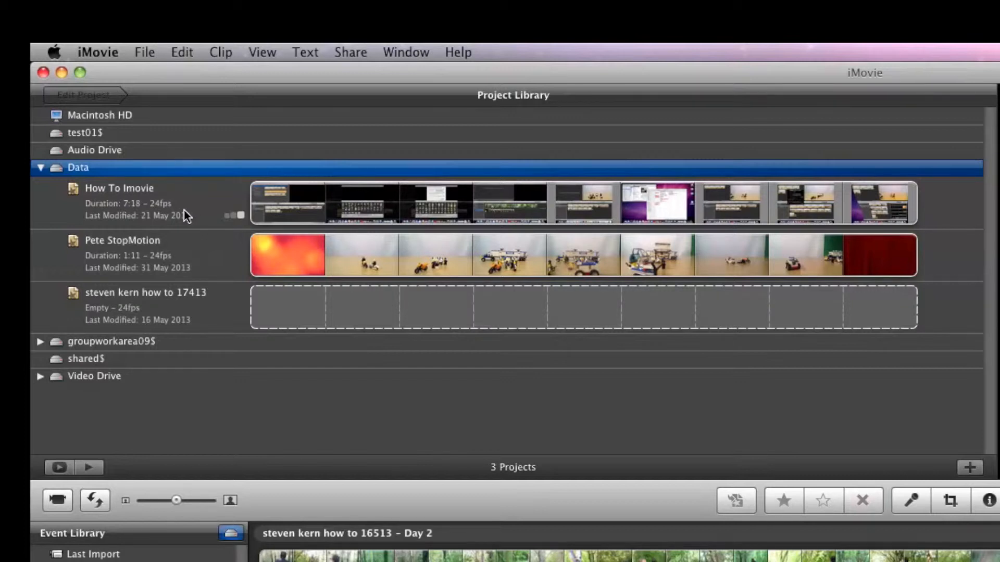
{"action": "double_click", "coordinate": [118, 256]}
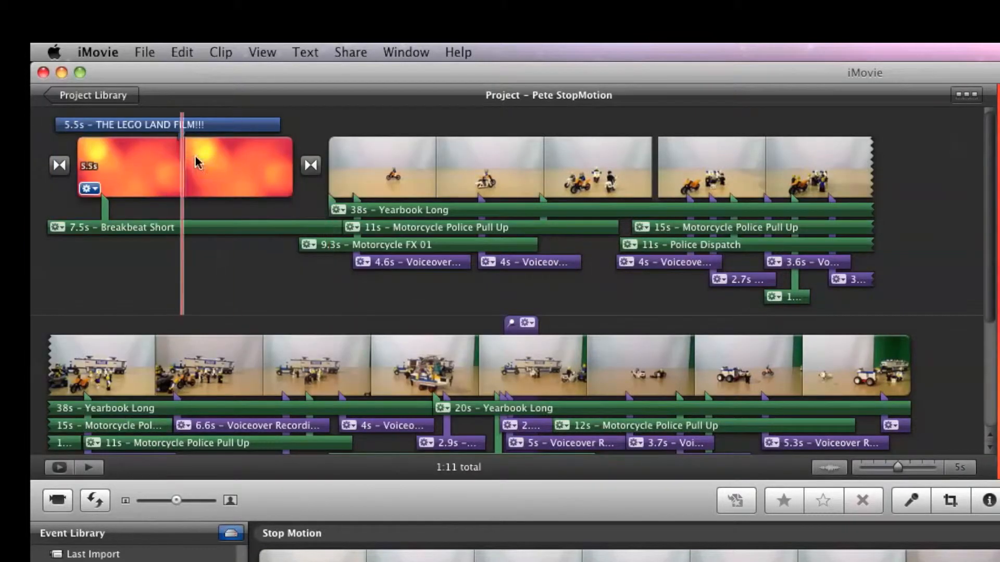
{"action": "left_click", "coordinate": [101, 95]}
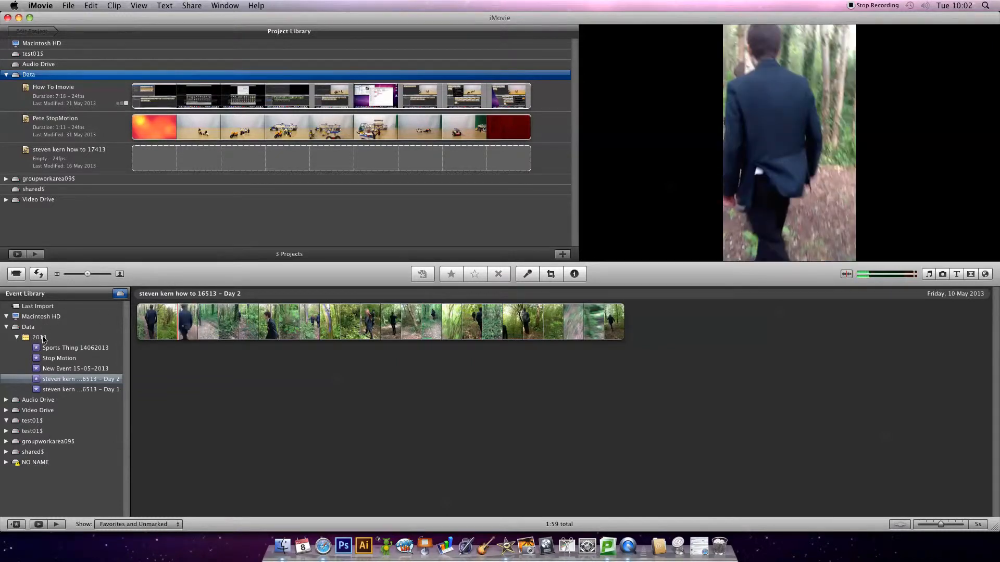
Step: Browse the footage of the 2013 events on the Data drive in the Event Library, finishing on Stop Motion
{"action": "left_click", "coordinate": [29, 324]}
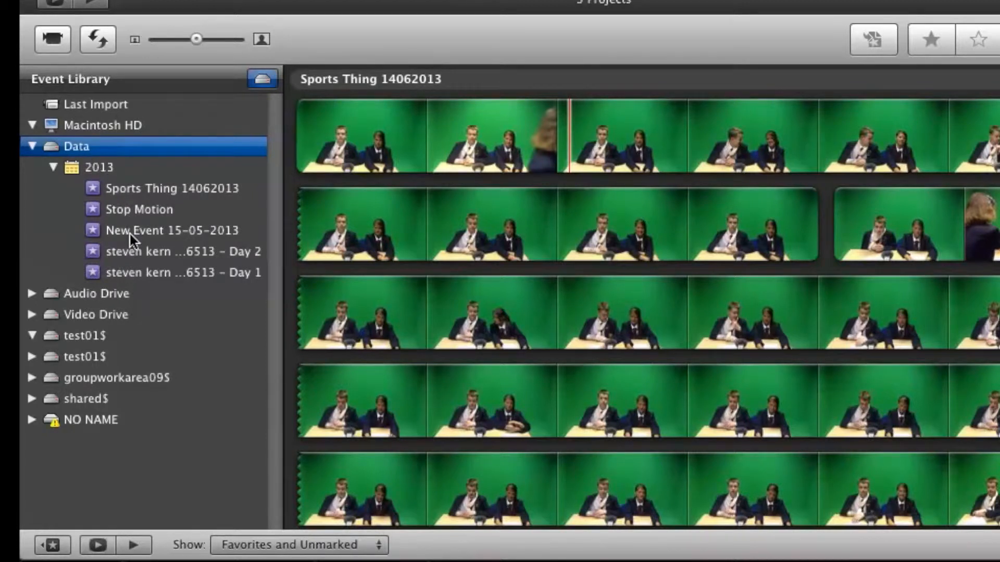
{"action": "left_click", "coordinate": [134, 272]}
{"action": "left_click", "coordinate": [133, 248]}
{"action": "left_click", "coordinate": [134, 231]}
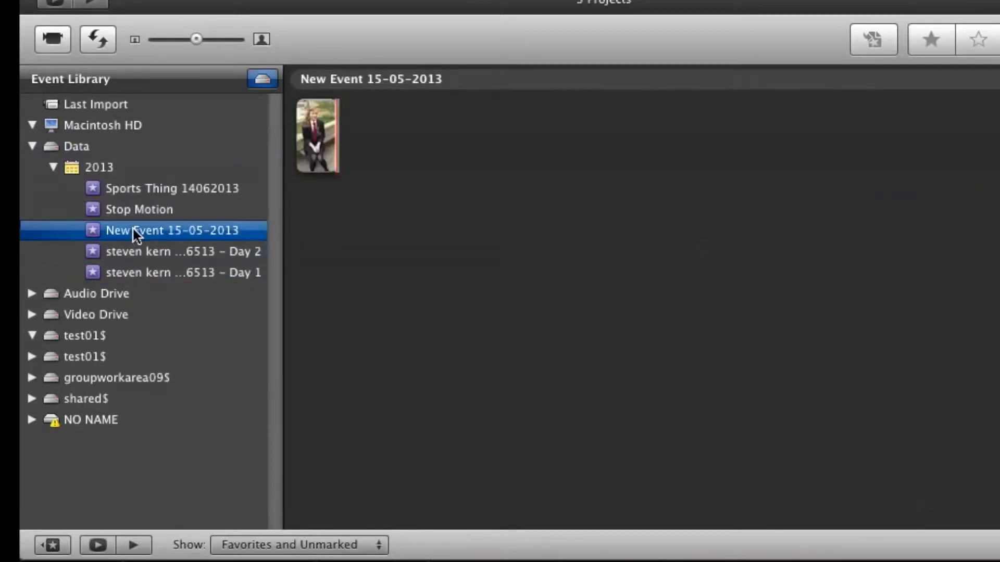
{"action": "left_click", "coordinate": [137, 209]}
{"action": "left_click", "coordinate": [140, 191]}
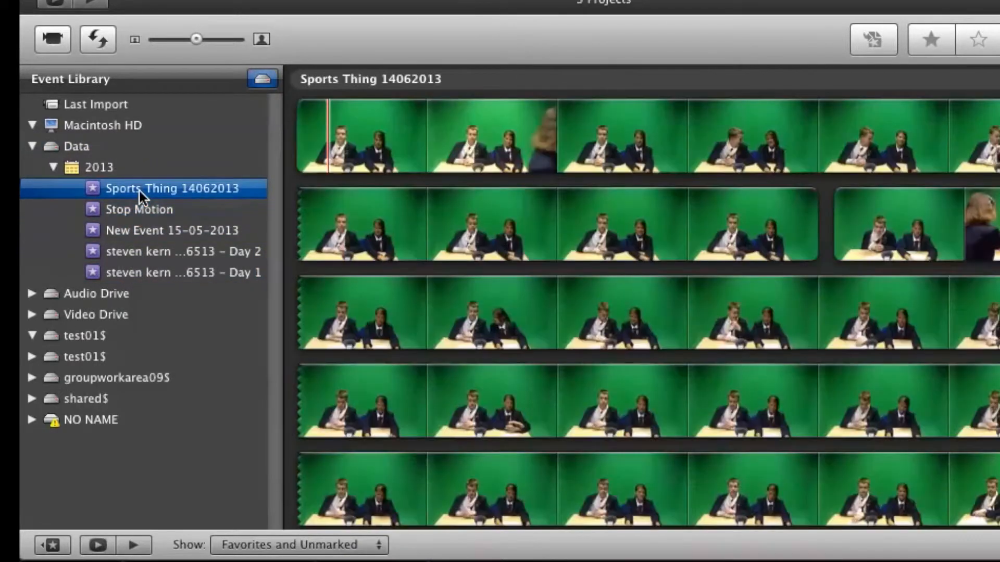
{"action": "left_click", "coordinate": [140, 211]}
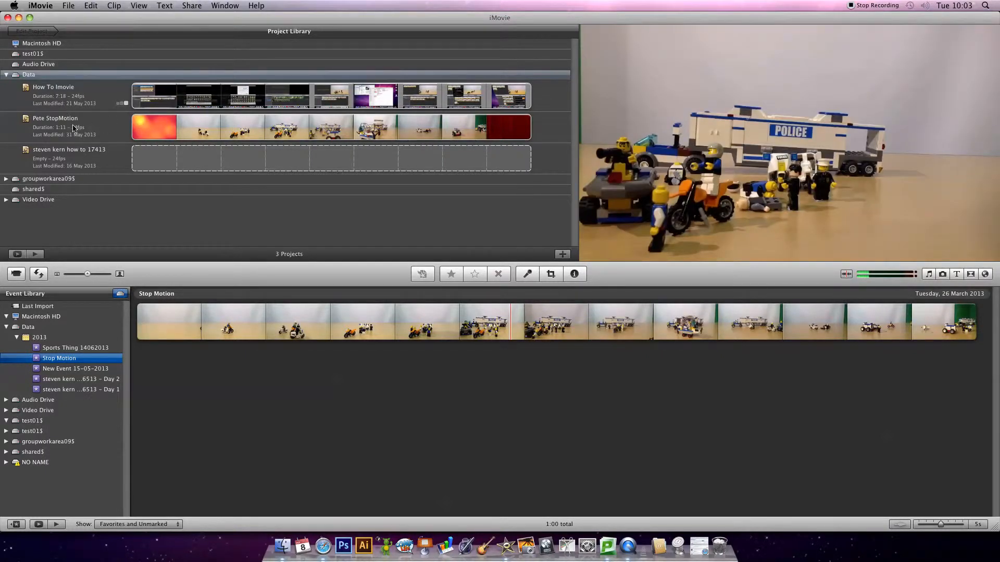
Step: Reopen the stop-motion project for editing and go back to the Project Library
{"action": "left_click", "coordinate": [54, 131]}
{"action": "double_click", "coordinate": [54, 130]}
{"action": "left_click", "coordinate": [39, 31]}
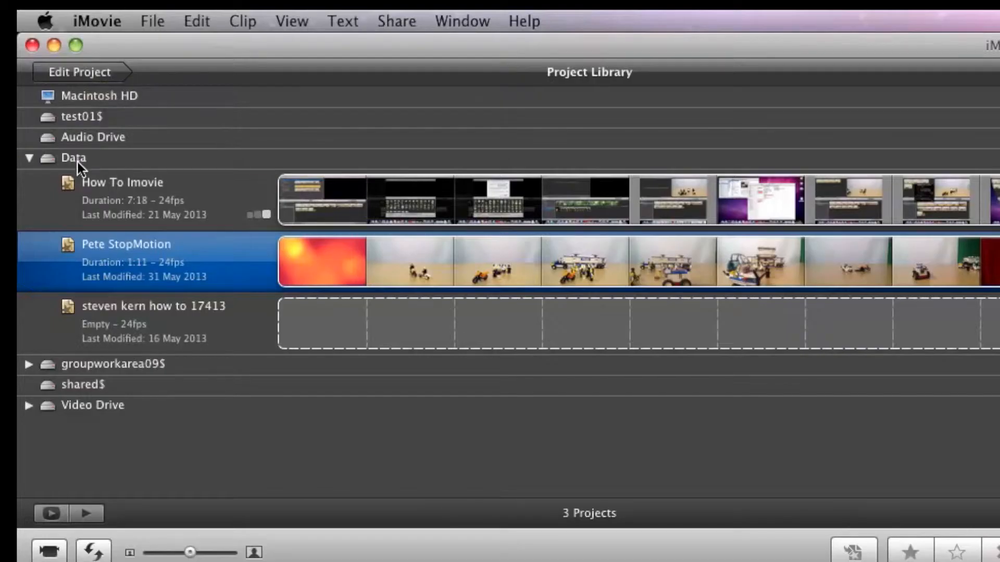
Step: Start a new project on the Data drive, named with the author's first name followed by Demo 111013
{"action": "left_click", "coordinate": [30, 78]}
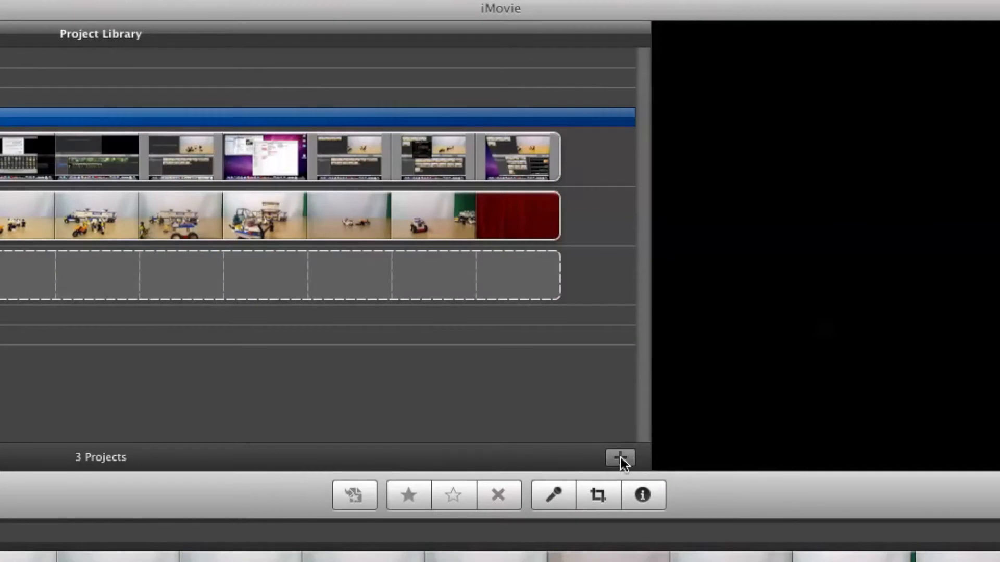
{"action": "left_click", "coordinate": [620, 458]}
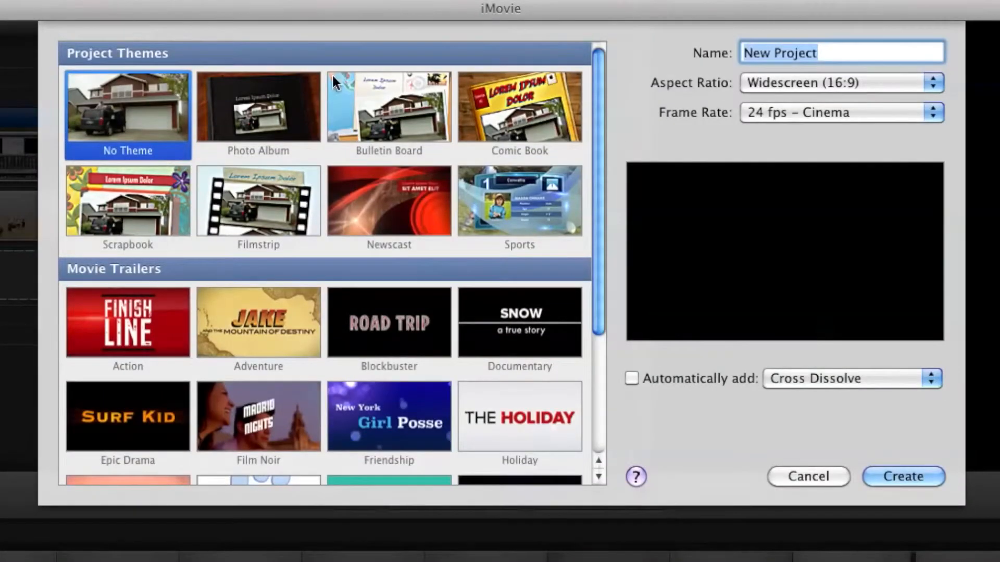
{"action": "scroll", "coordinate": [282, 250], "scroll_direction": "down", "scroll_amount": 5}
{"action": "scroll", "coordinate": [284, 249], "scroll_direction": "up", "scroll_amount": 5}
{"action": "type", "text": "D"}
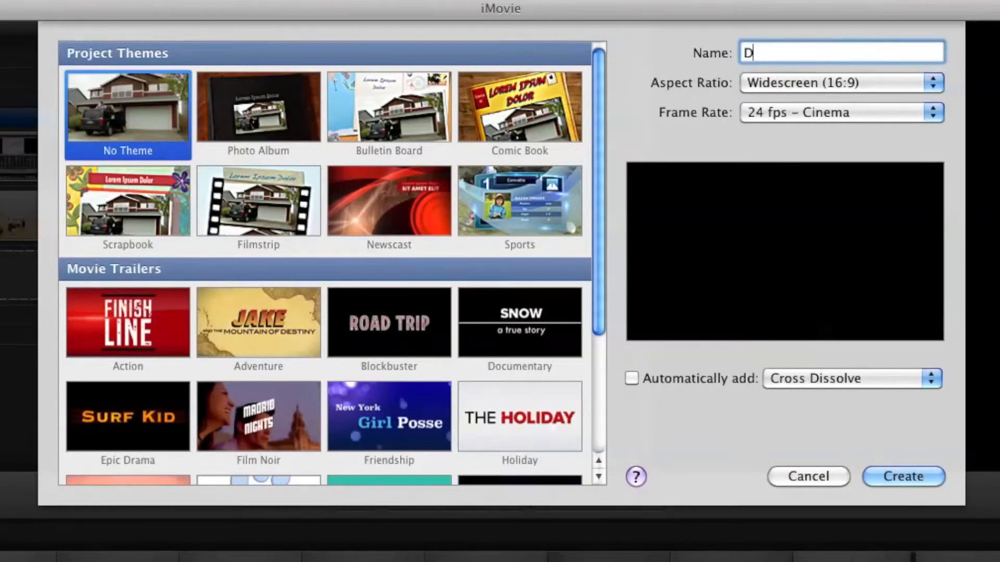
{"action": "type", "text": "ave Demo 111013"}
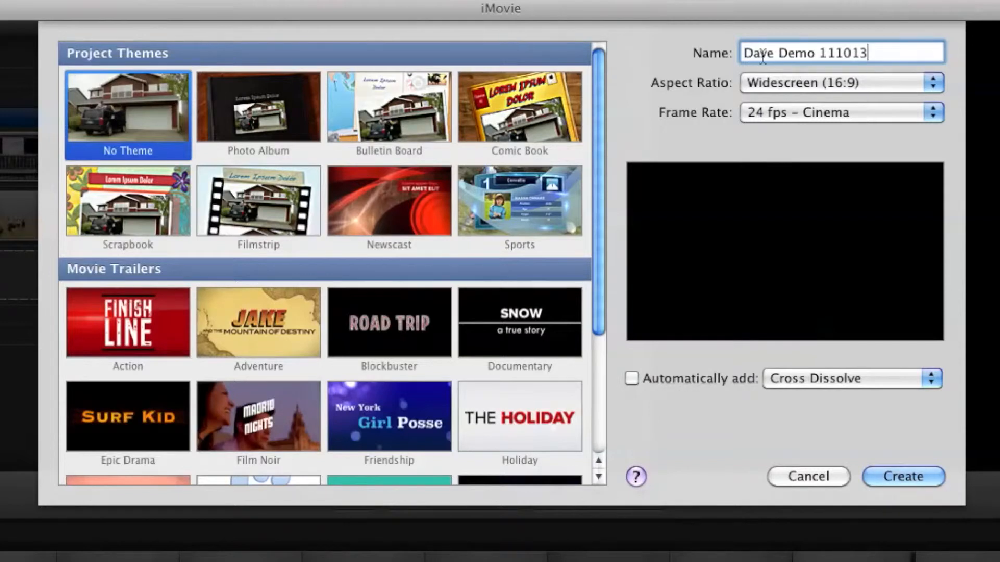
Step: Create the project with the author's surname added before Demo in its name, and reopen it from the Project Library
{"action": "left_click", "coordinate": [780, 53]}
{"action": "type", "text": "L"}
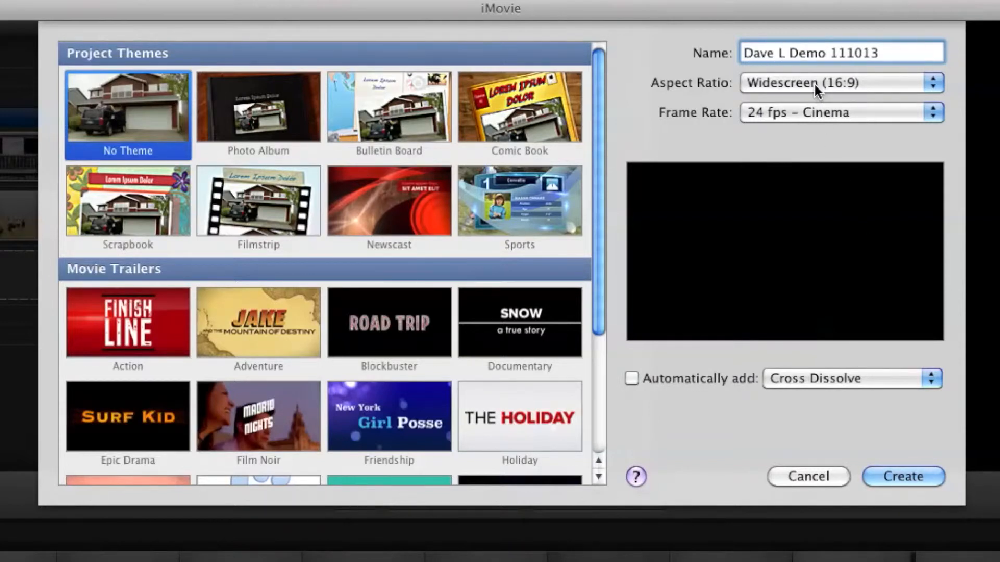
{"action": "key", "text": "BackSpace"}
{"action": "type", "text": "edger"}
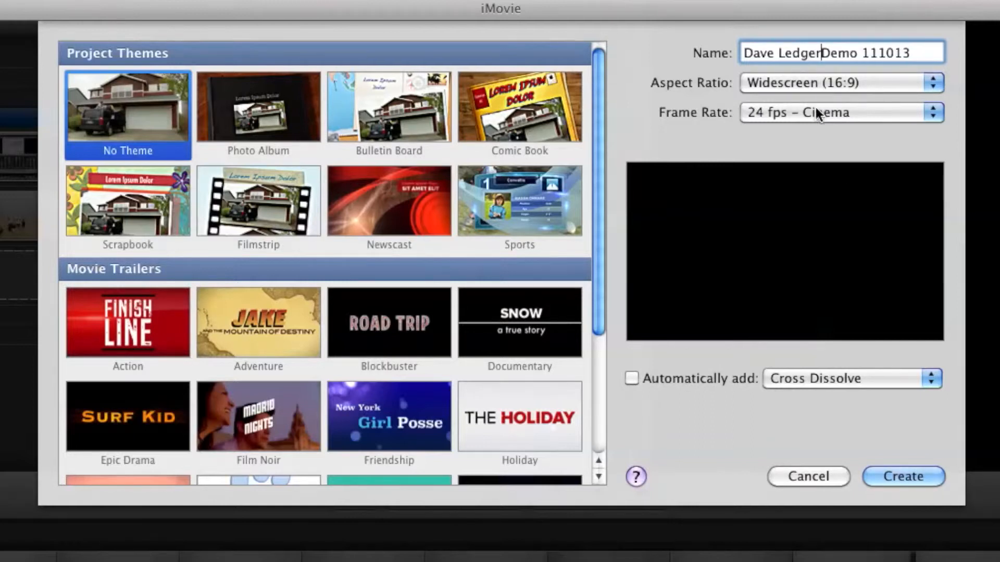
{"action": "left_click", "coordinate": [902, 475]}
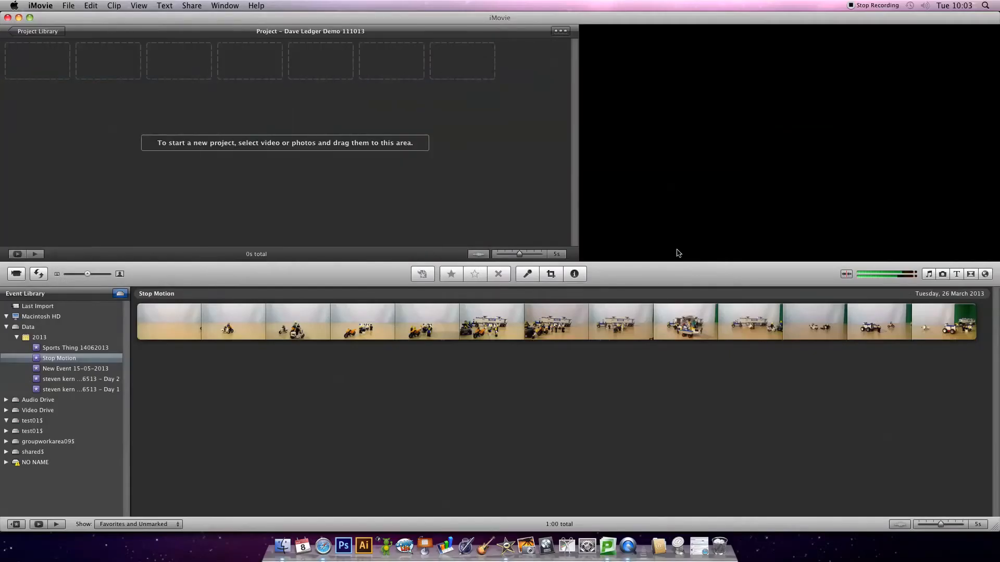
{"action": "left_click", "coordinate": [37, 32]}
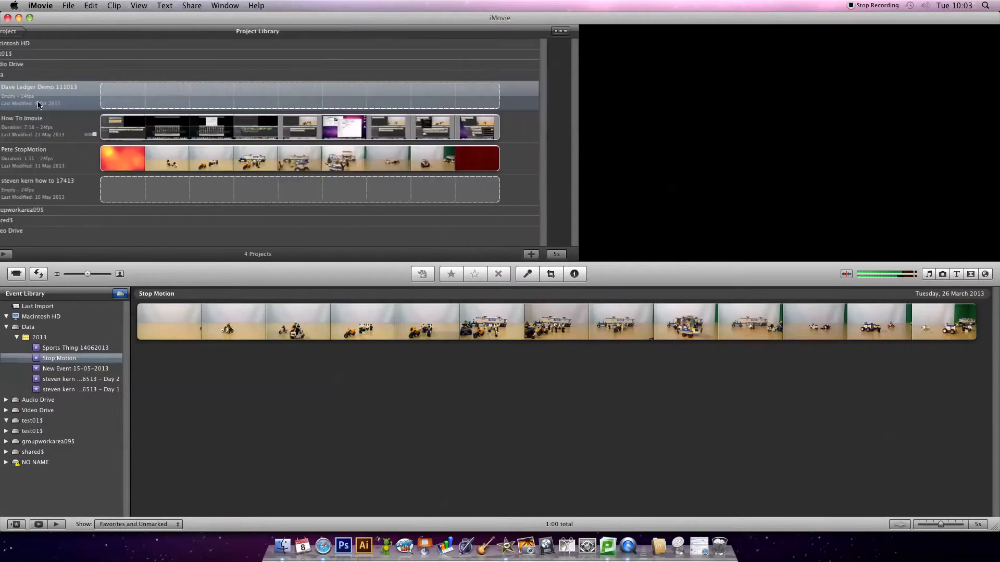
{"action": "double_click", "coordinate": [217, 99]}
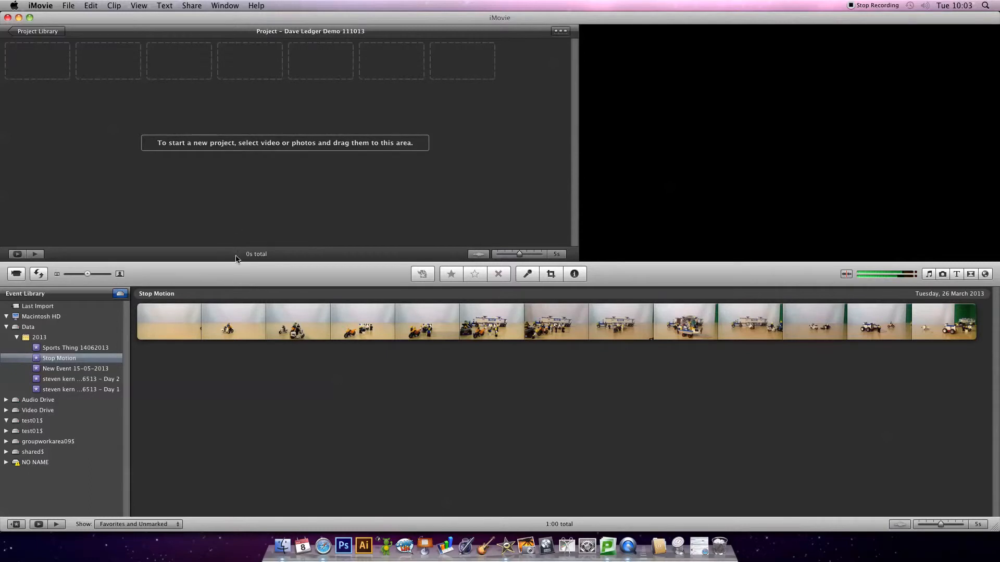
Step: Open the camera import in Manual mode and check only the 58 s clip for importing
{"action": "left_click", "coordinate": [20, 275]}
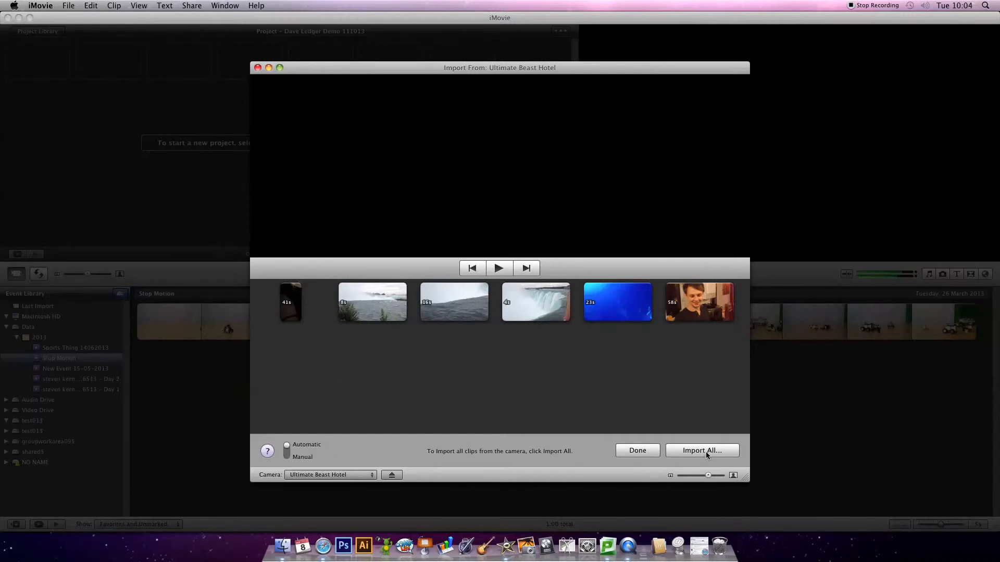
{"action": "left_click", "coordinate": [287, 451]}
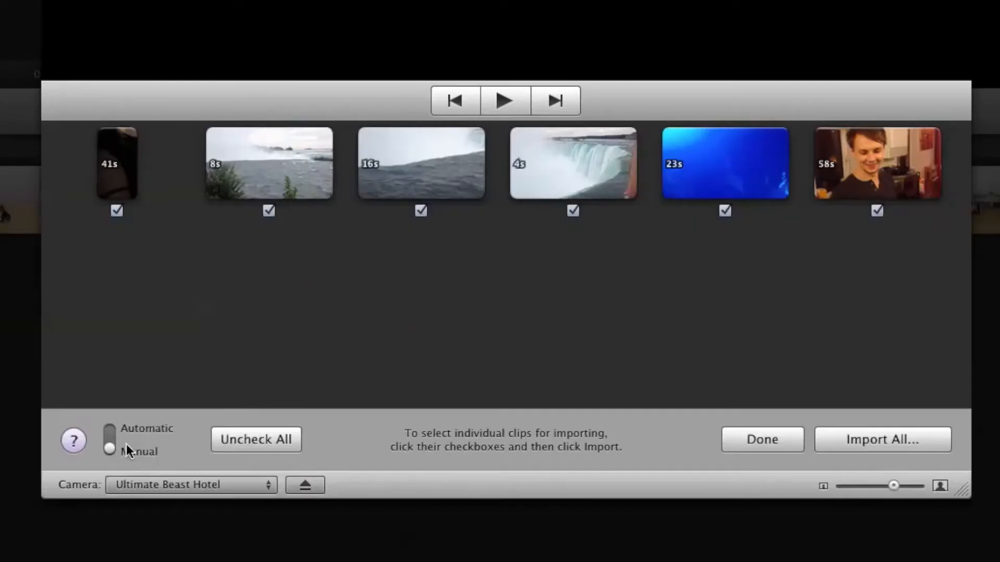
{"action": "left_click", "coordinate": [110, 435]}
{"action": "left_click", "coordinate": [111, 433]}
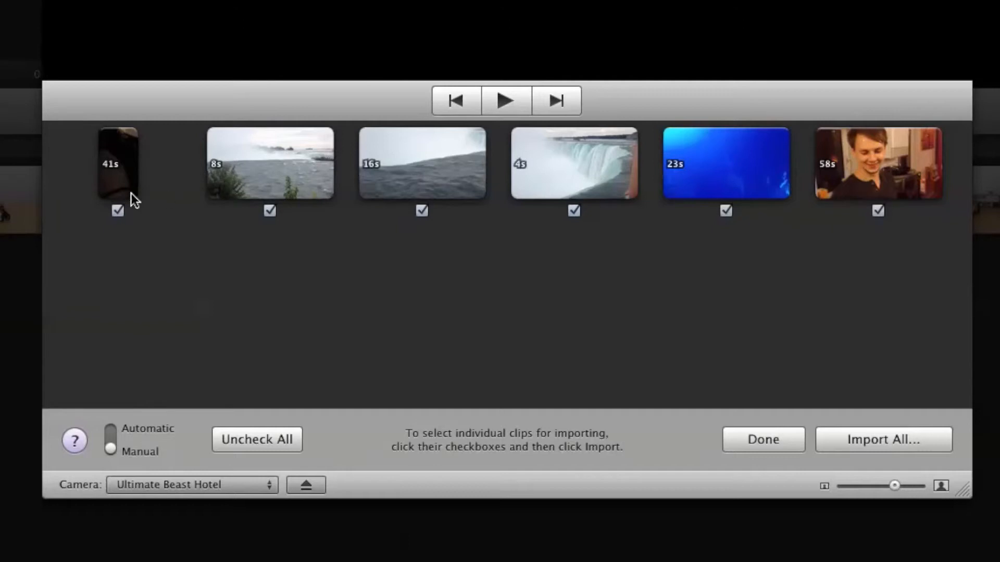
{"action": "left_click", "coordinate": [250, 440]}
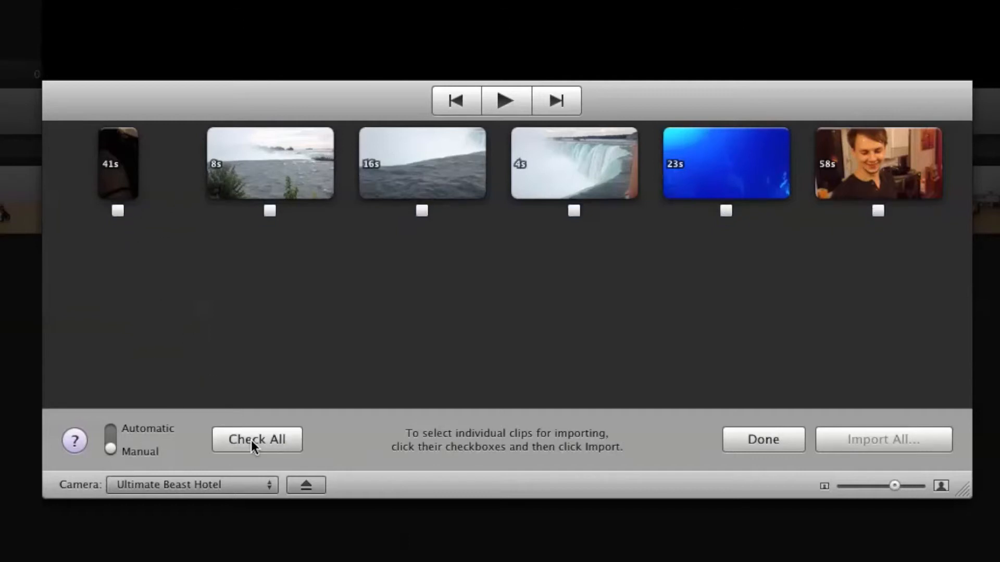
{"action": "left_click", "coordinate": [878, 211]}
Step: Start importing the checked clip and keep the Data drive as the save location
{"action": "left_click", "coordinate": [855, 443]}
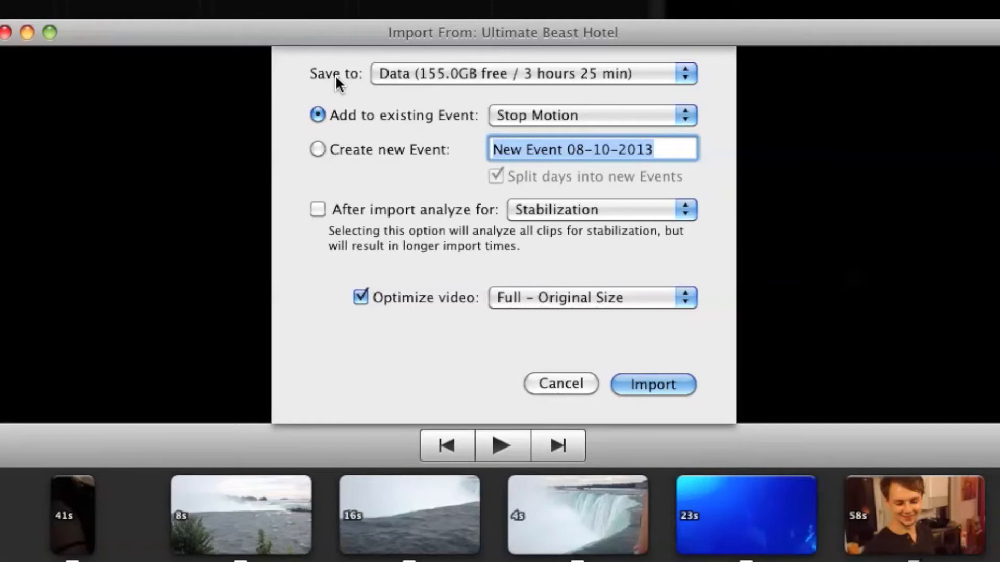
{"action": "left_click", "coordinate": [405, 74]}
{"action": "left_click", "coordinate": [404, 73]}
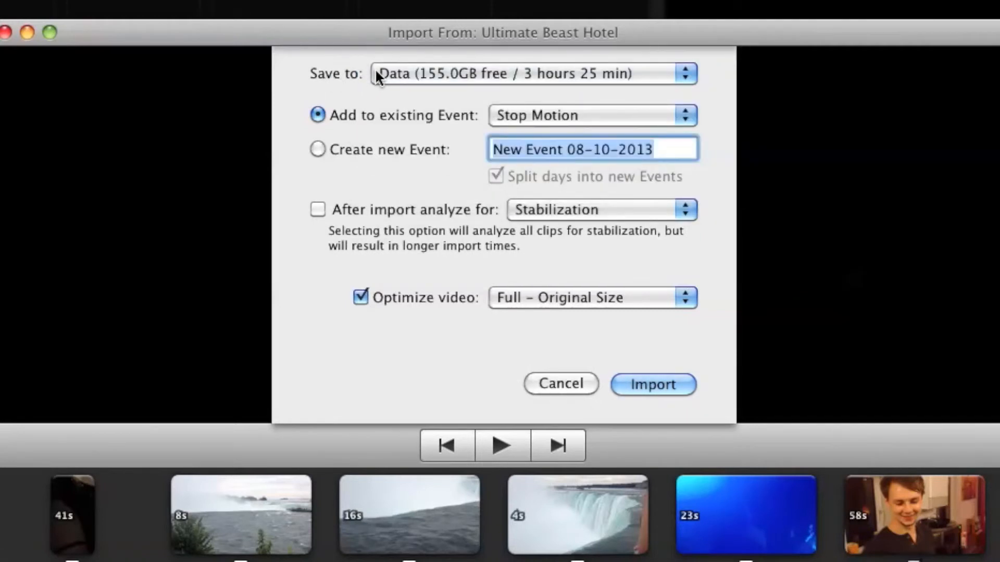
Step: Import the clip into a new Event named with the author's full name followed by Demo111013
{"action": "left_click", "coordinate": [324, 149]}
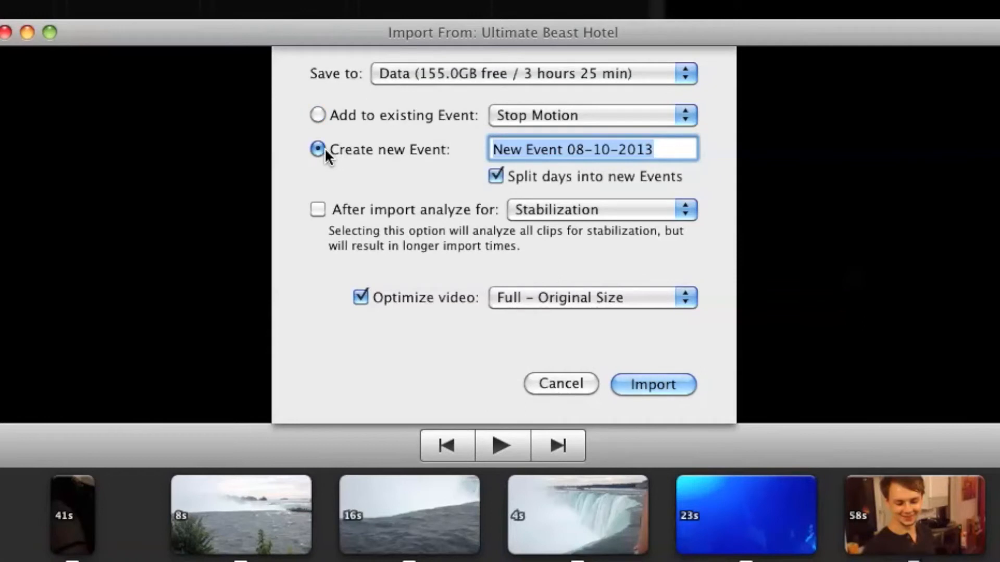
{"action": "type", "text": "ve Demo"}
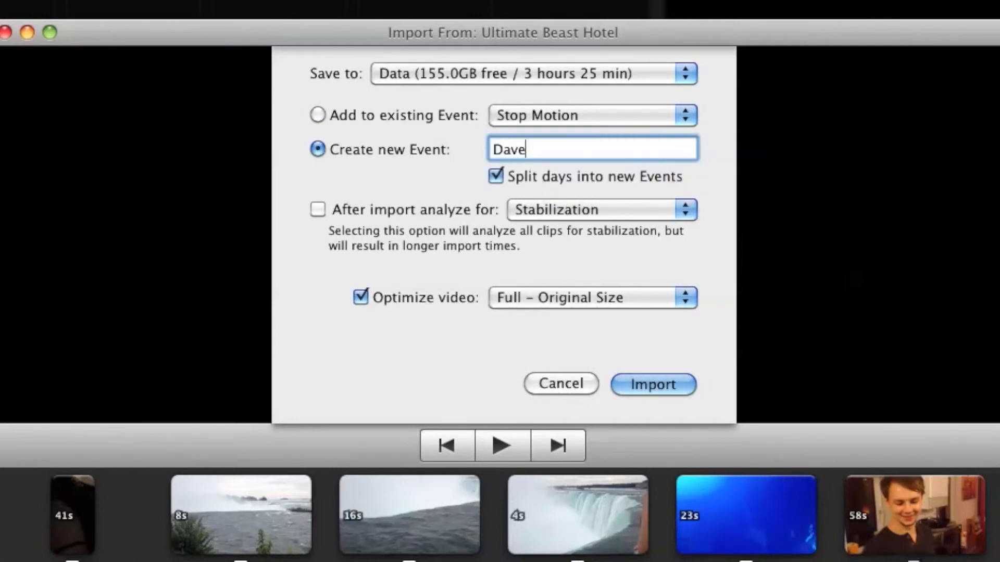
{"action": "key", "text": "BackSpace"}
{"action": "key", "text": "BackSpace"}
{"action": "key", "text": "BackSpace"}
{"action": "key", "text": "BackSpace"}
{"action": "type", "text": "Ledger Demo111013"}
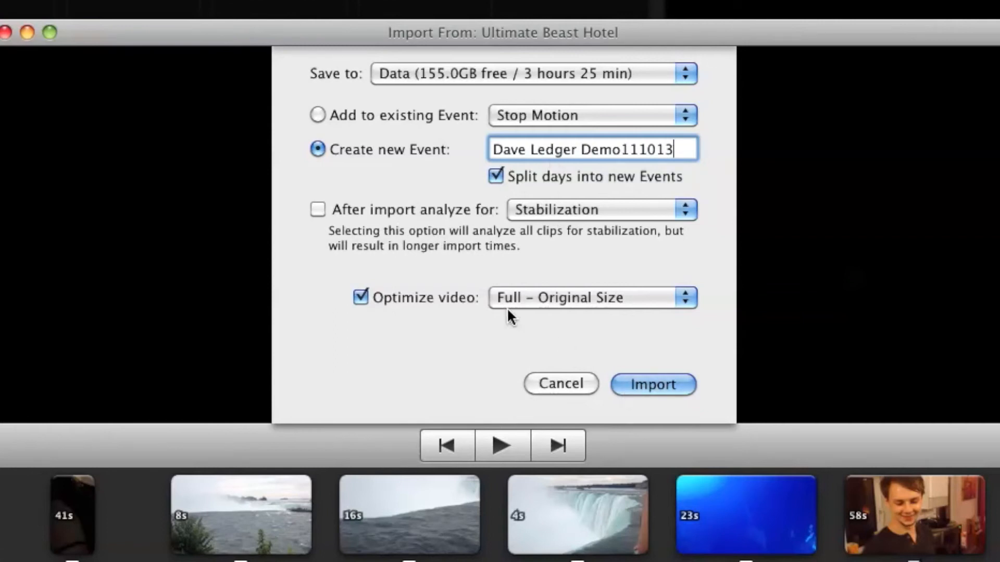
{"action": "left_click", "coordinate": [653, 383]}
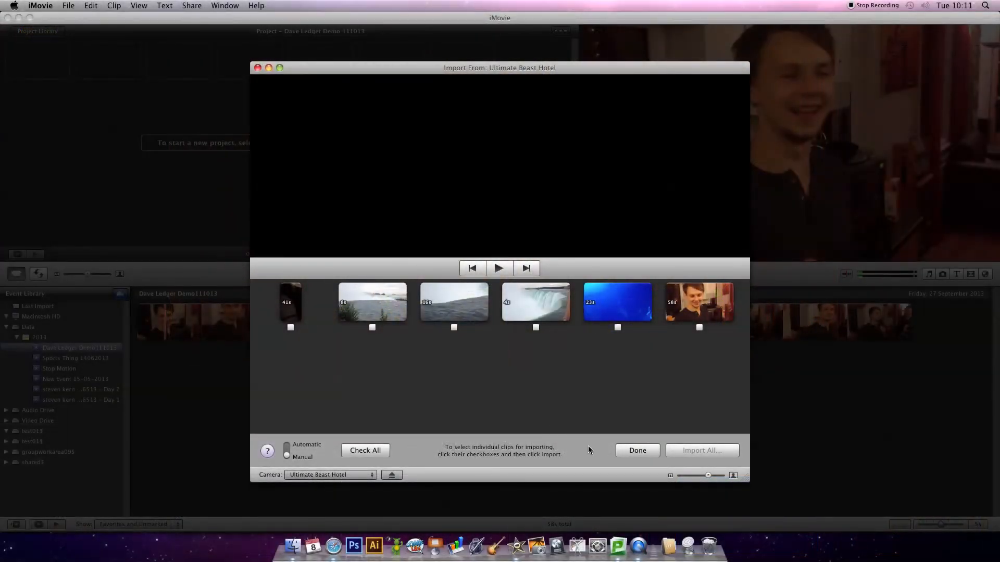
Step: Finish the camera import and select the newly imported event under Data, 2013 in the Event Library
{"action": "left_click", "coordinate": [622, 449]}
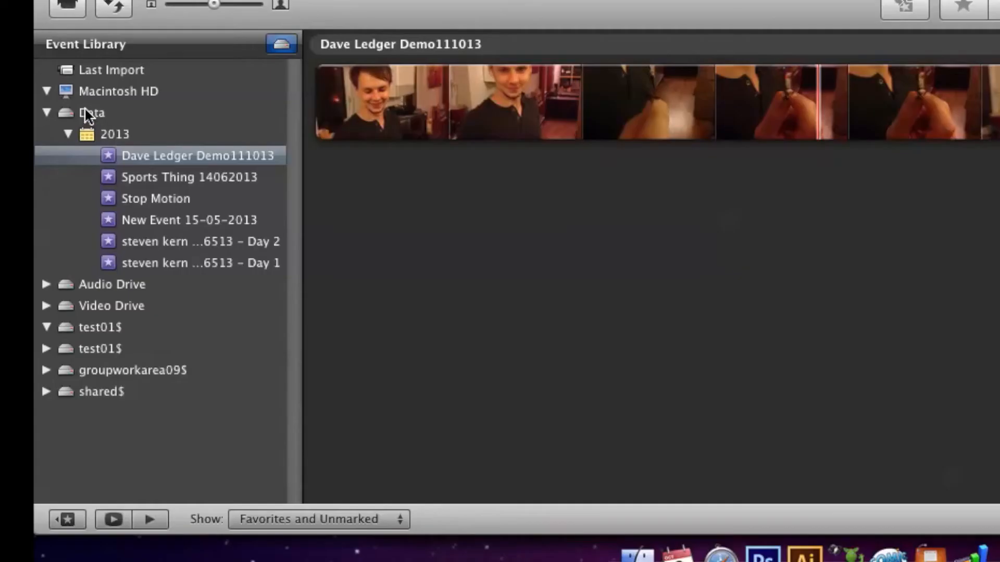
{"action": "left_click", "coordinate": [152, 157]}
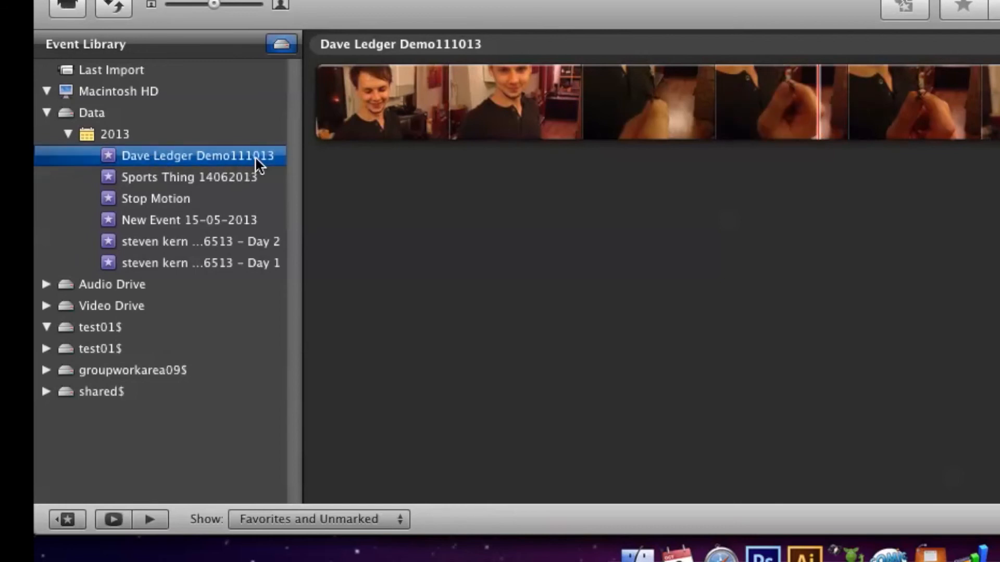